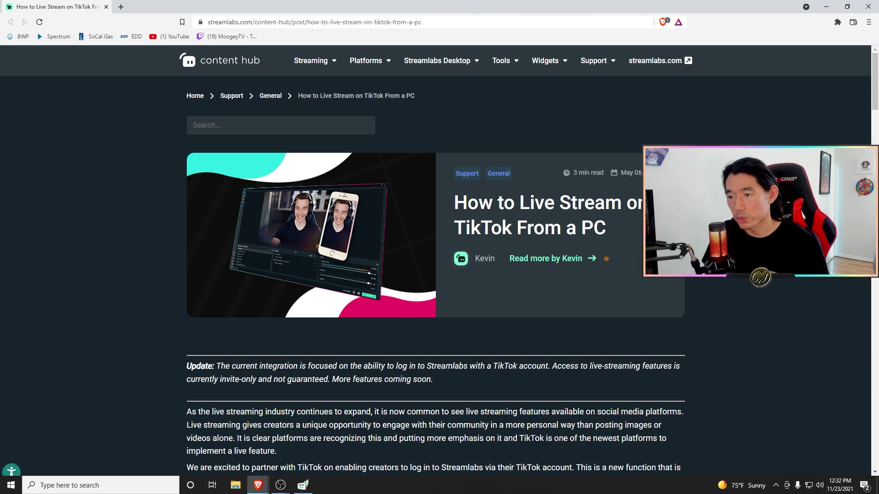
Find the section on not being able to fetch the stream key and open the linked access request form.
scroll(439, 256, "down", 10)
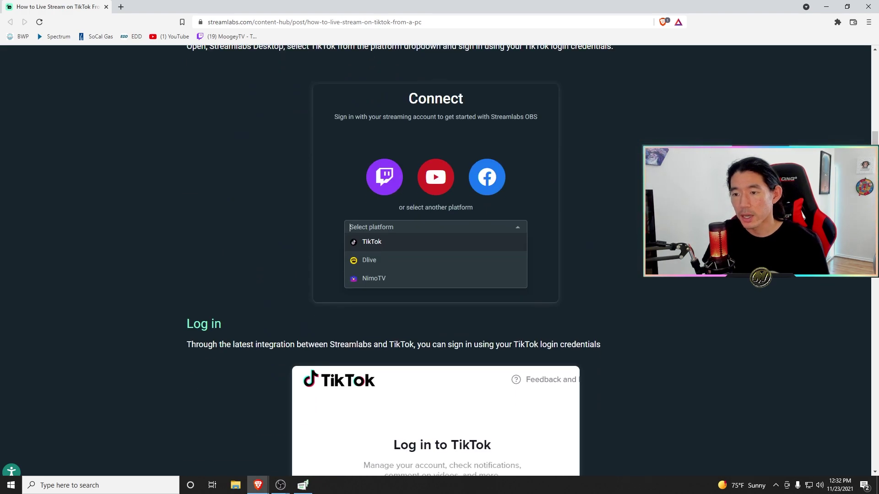
scroll(439, 257, "down", 20)
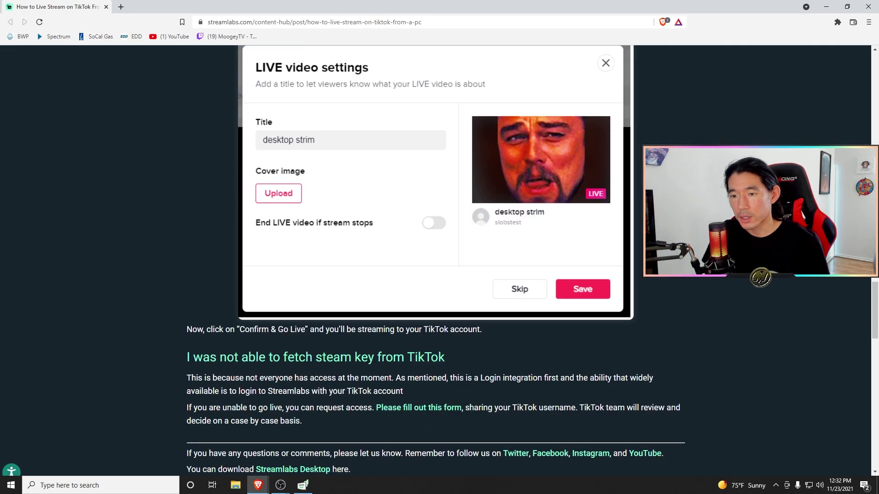
scroll(440, 257, "down", 8)
scroll(439, 257, "up", 8)
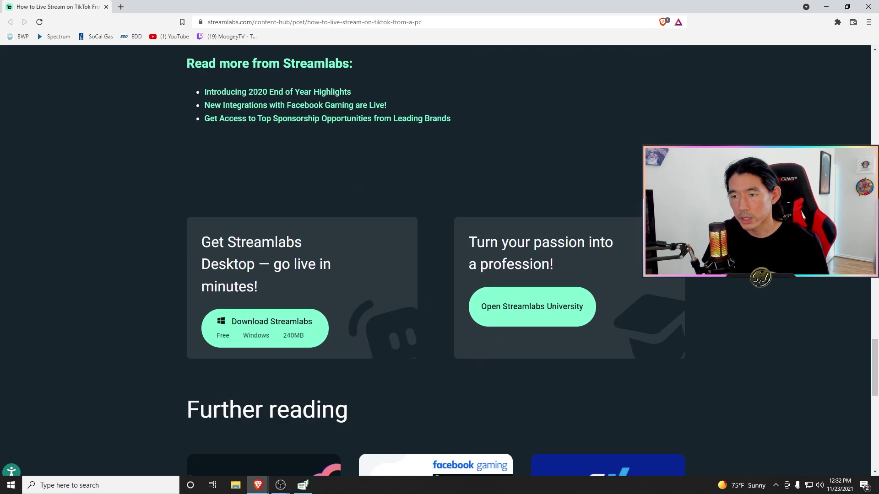
scroll(439, 256, "up", 3)
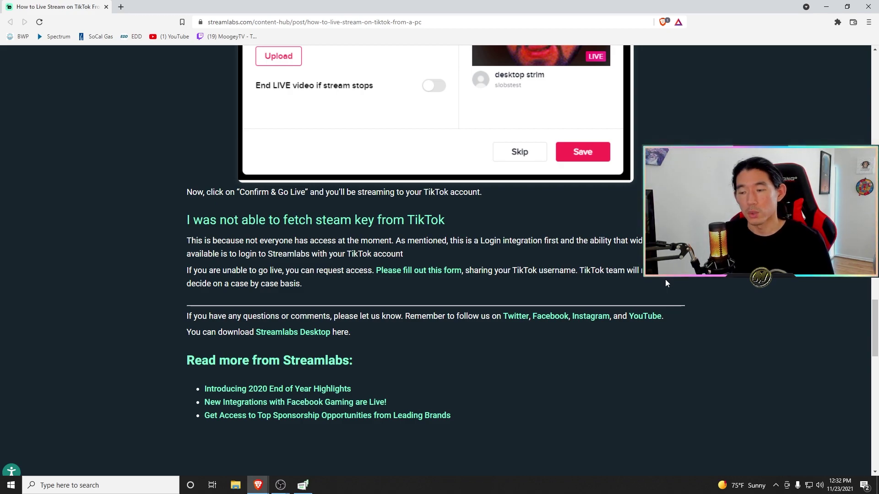
left_click(454, 273)
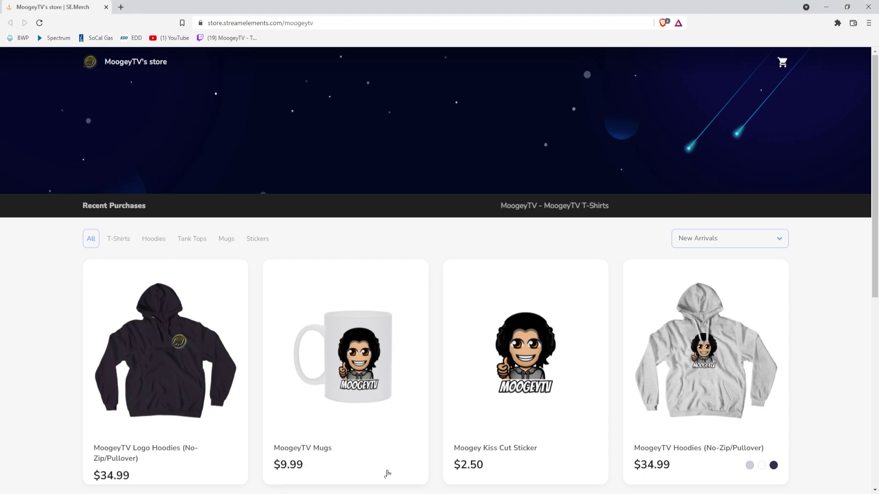
scroll(346, 400, "down", 5)
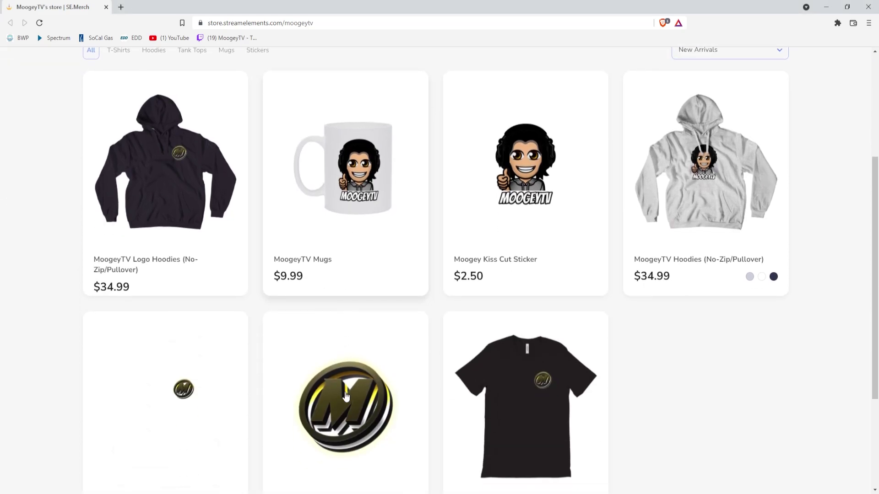
scroll(347, 400, "down", 3)
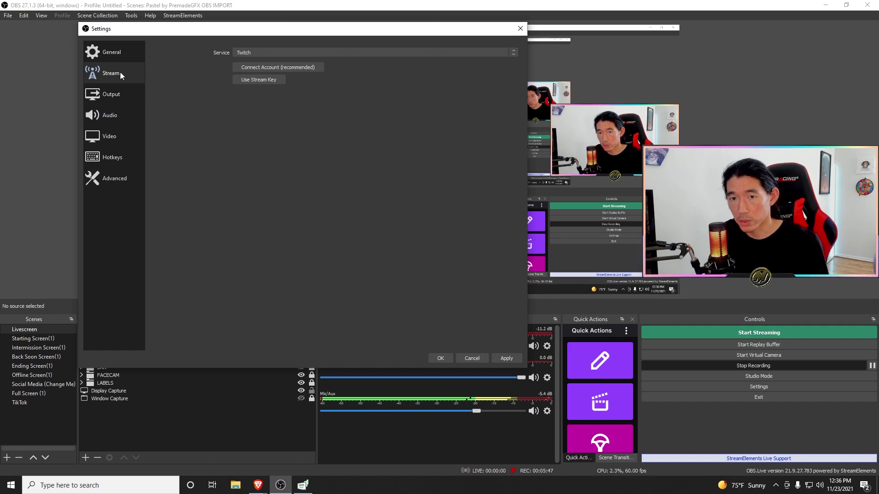
Set the streaming service to Custom in the stream settings and make the server field ready for entry.
left_click(283, 52)
left_click(299, 60)
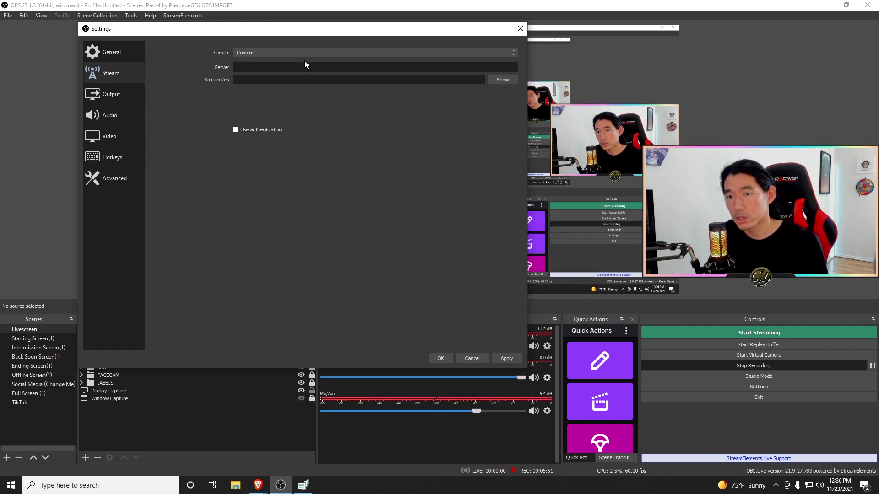
left_click(240, 67)
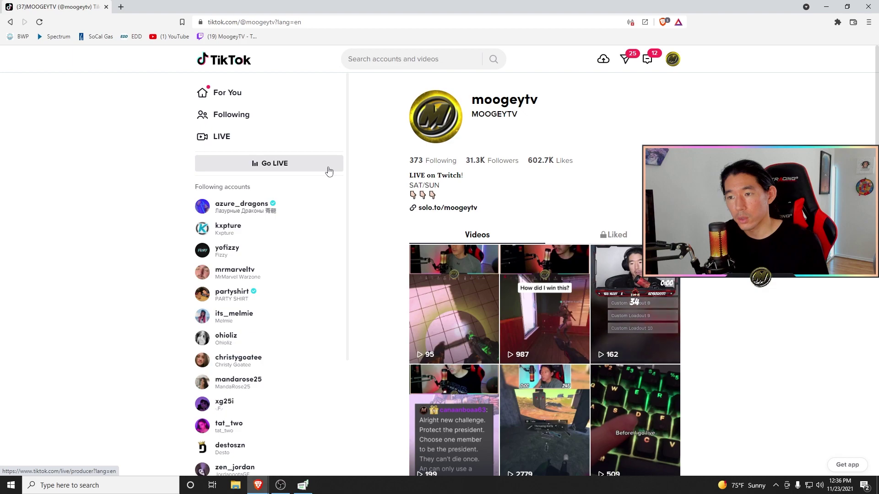
Start a TikTok LIVE session, title the video "REBIRTH KING!" and save its settings.
left_click(328, 169)
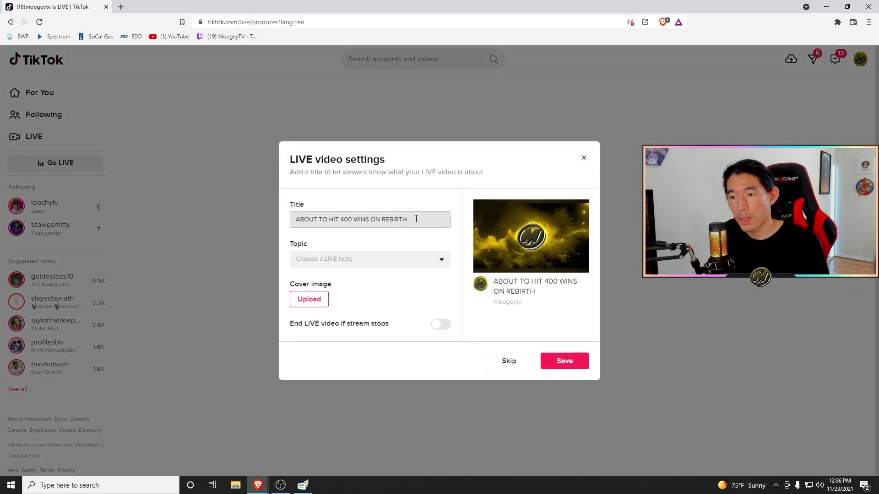
left_click_drag(415, 220, 284, 204)
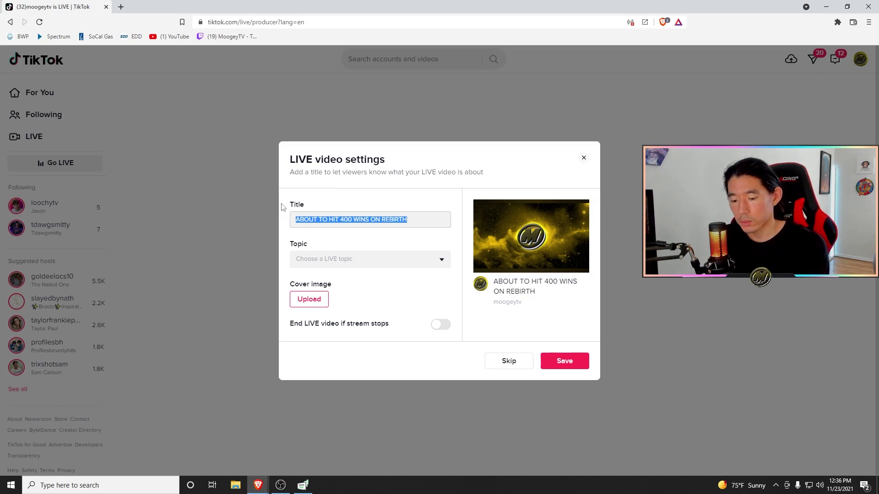
type("REBIRTH KI")
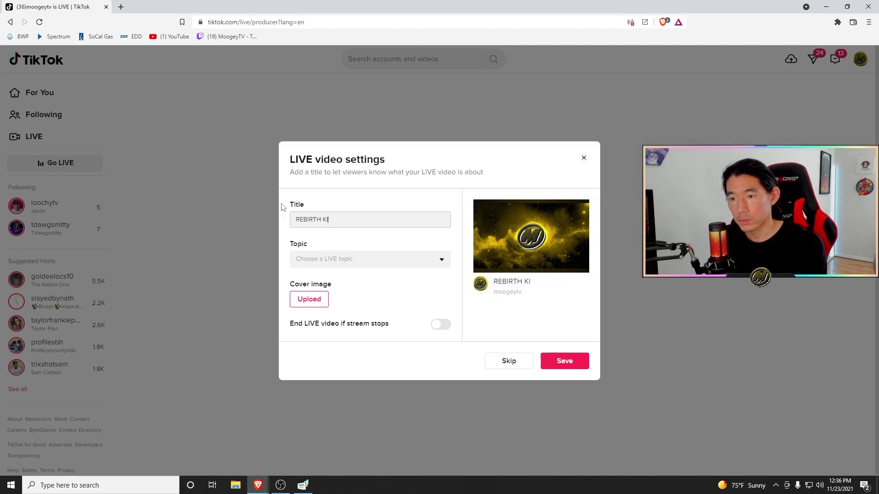
type("NG!")
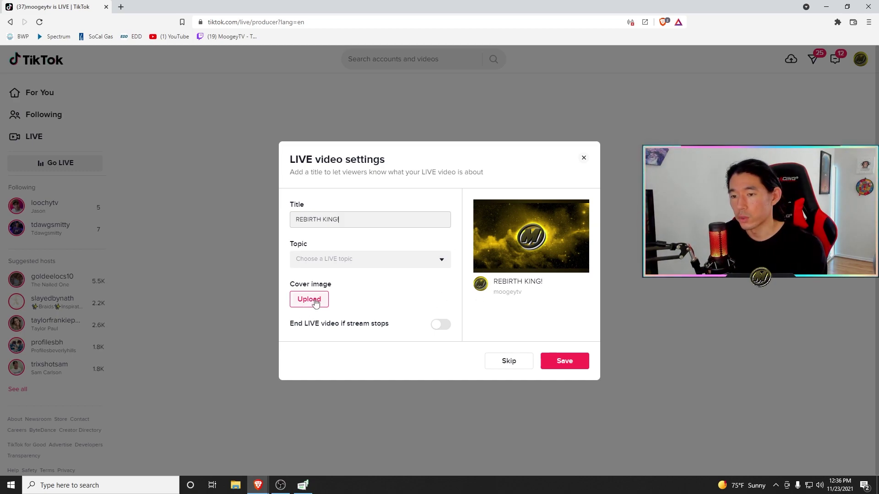
left_click(565, 368)
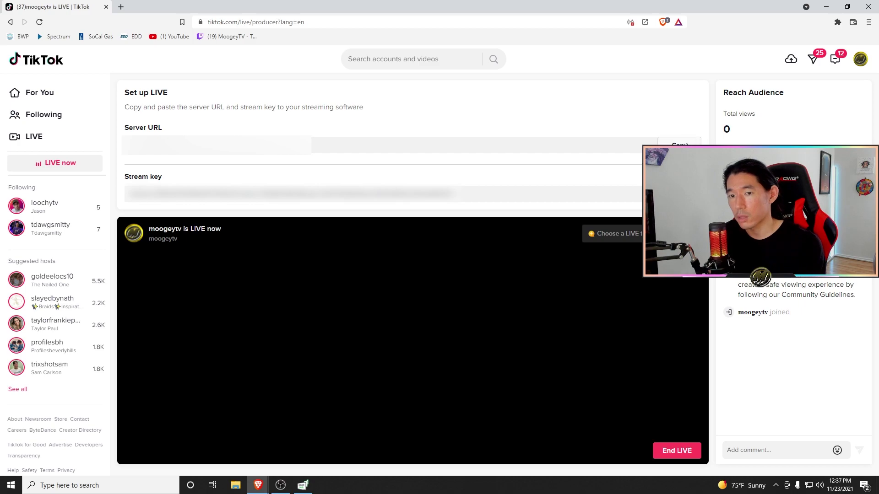
Switch to OBS and paste the TikTok server URL as the custom stream server.
left_click(287, 488)
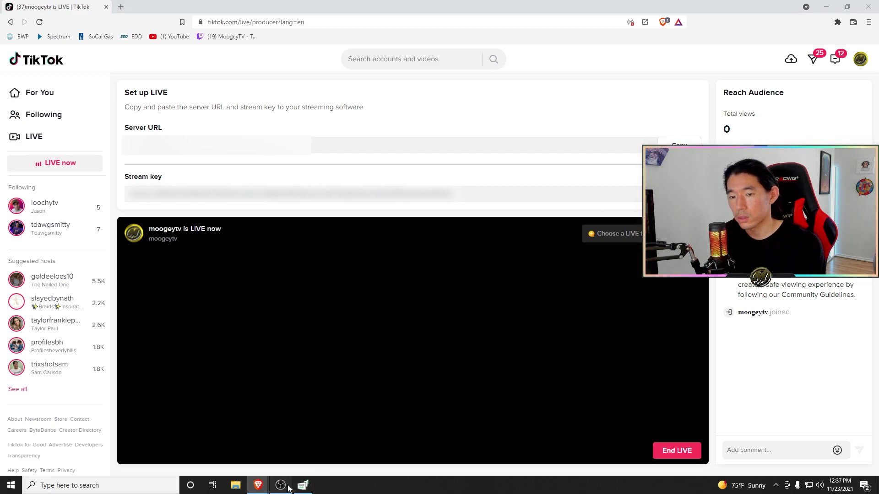
left_click(300, 68)
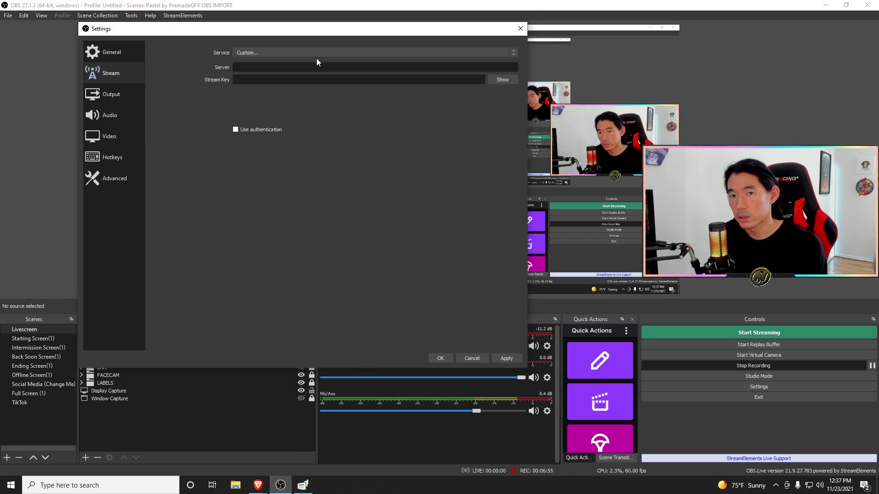
key("ctrl+v")
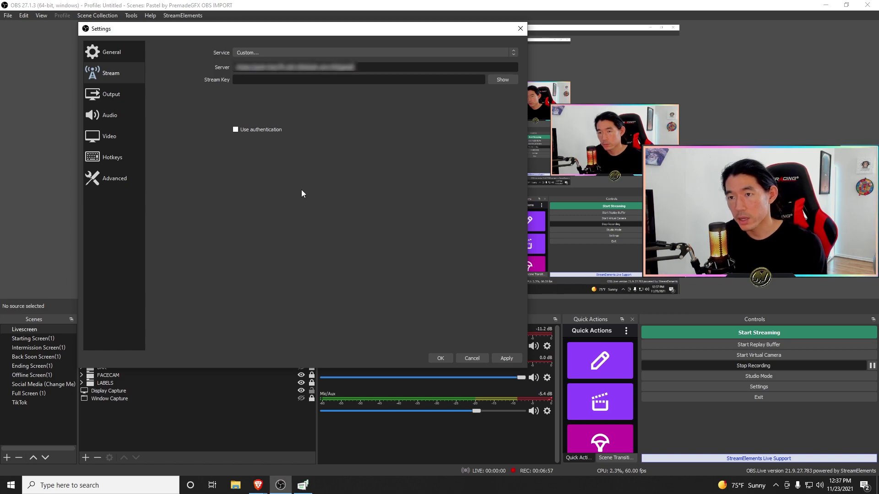
Transfer the stream key from the TikTok LIVE setup page into the OBS stream settings, then apply and save them.
left_click(255, 488)
left_click(357, 446)
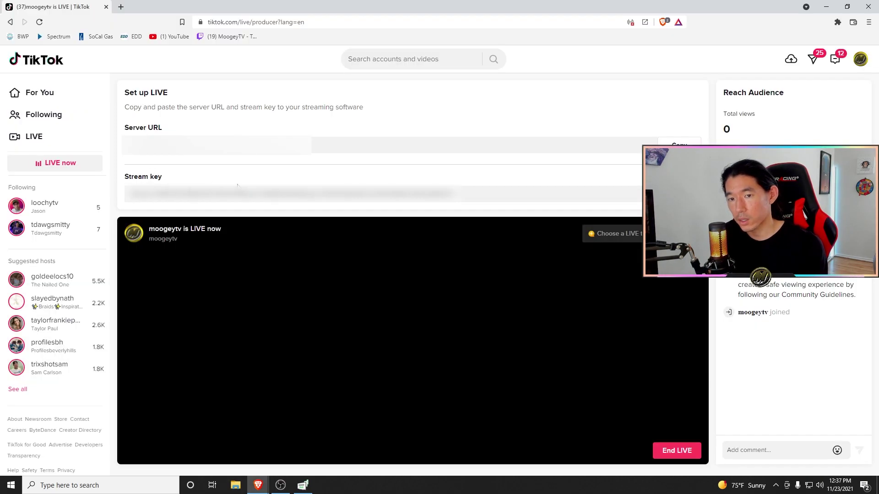
left_click(284, 483)
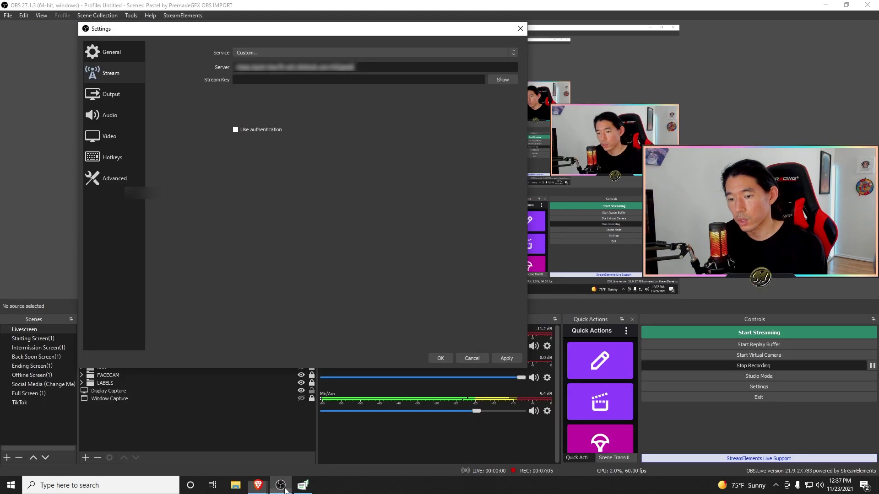
left_click(316, 79)
key("ctrl+v")
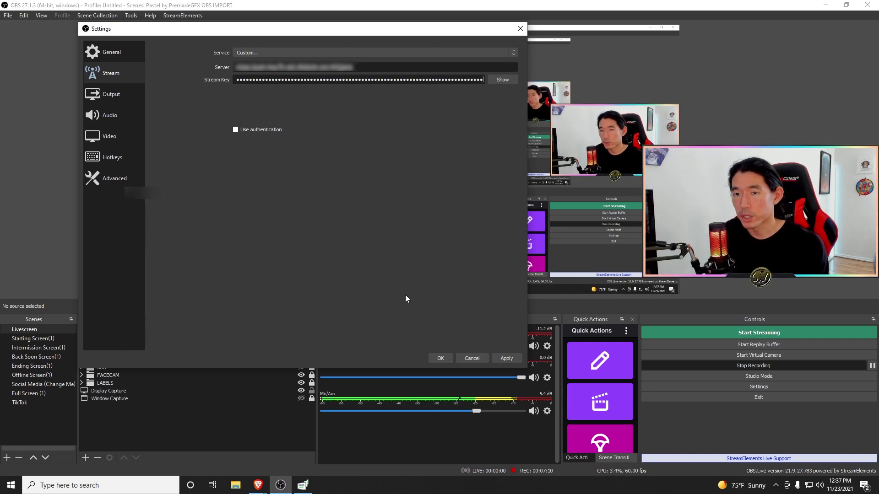
left_click(503, 358)
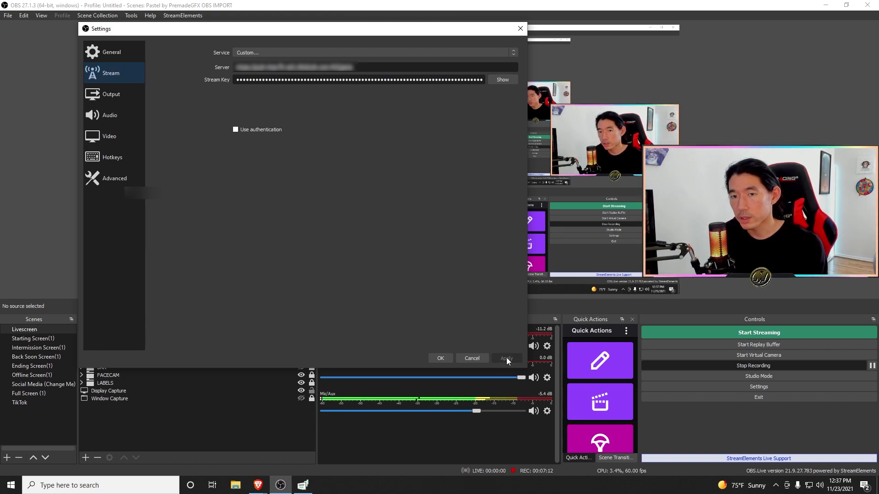
left_click(440, 359)
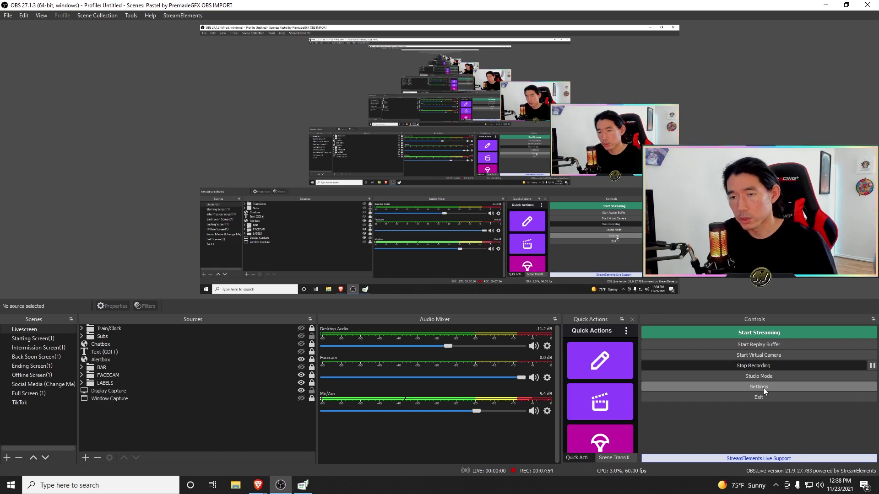
Check the base and output resolution in the OBS video settings, then close the settings.
left_click(762, 388)
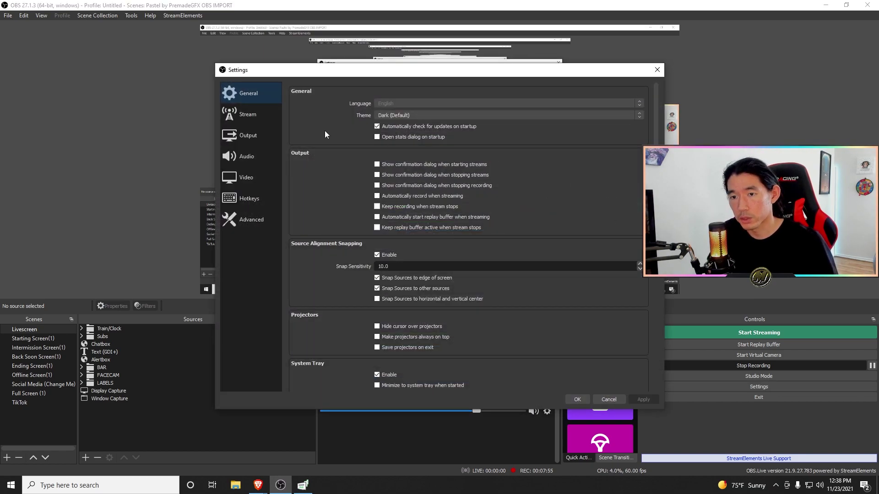
left_click(261, 181)
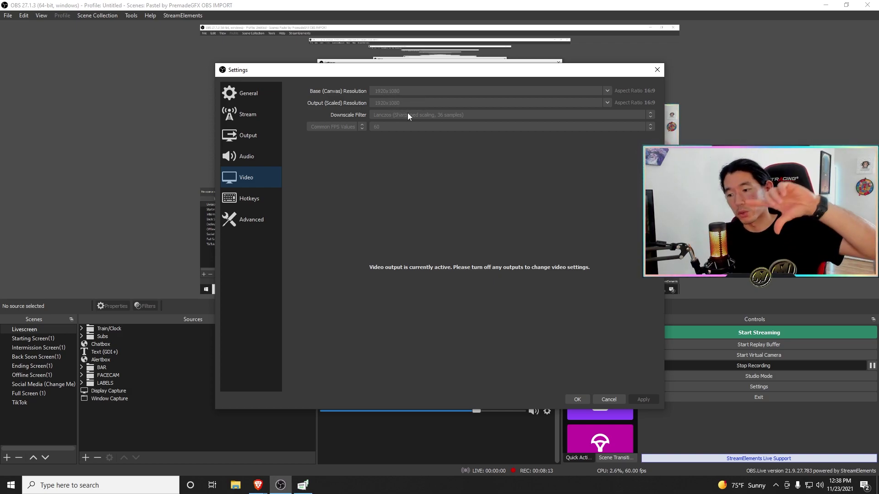
left_click(577, 399)
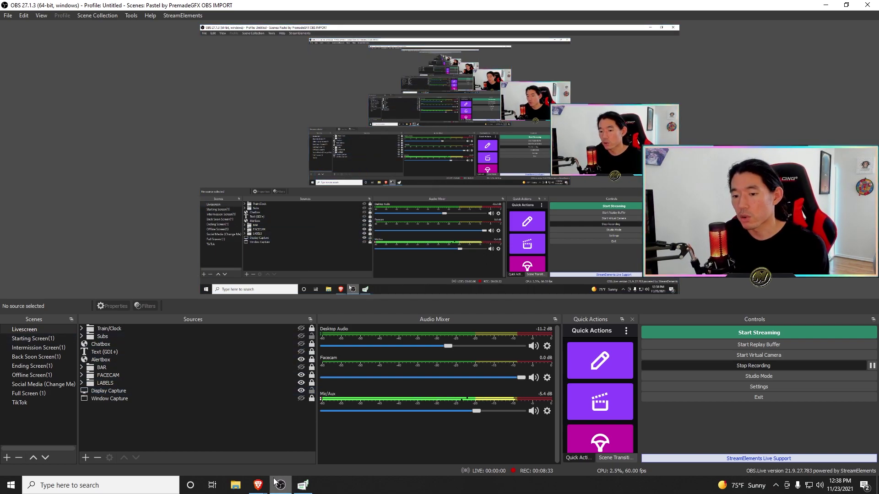
Switch to the browser to review the RTMP access request form, then return to the Streamlabs article on TikTok streaming.
mouse_move(270, 486)
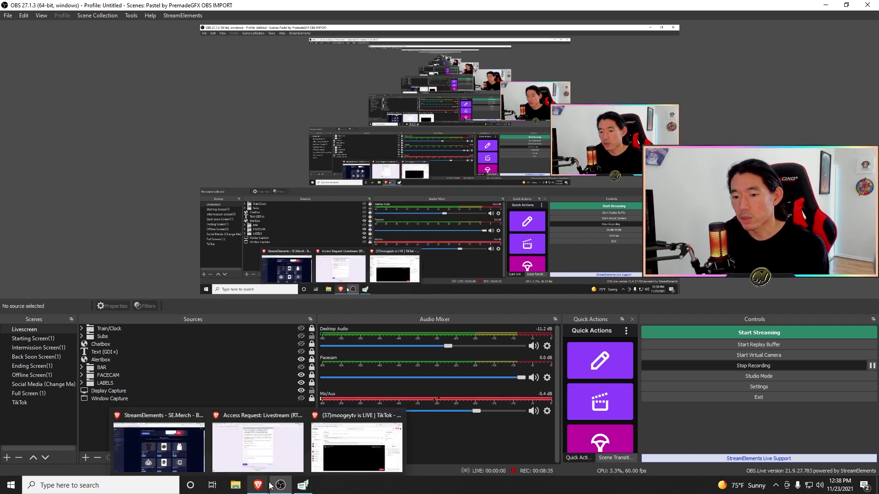
left_click(258, 447)
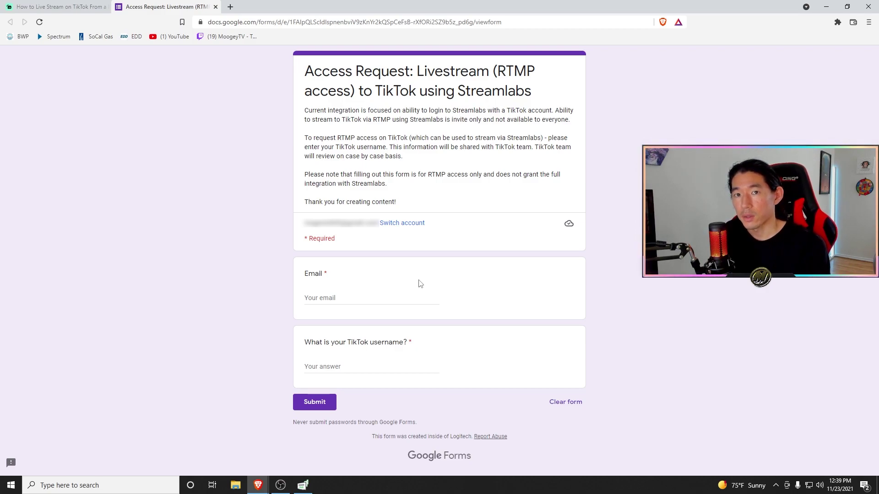
left_click(78, 6)
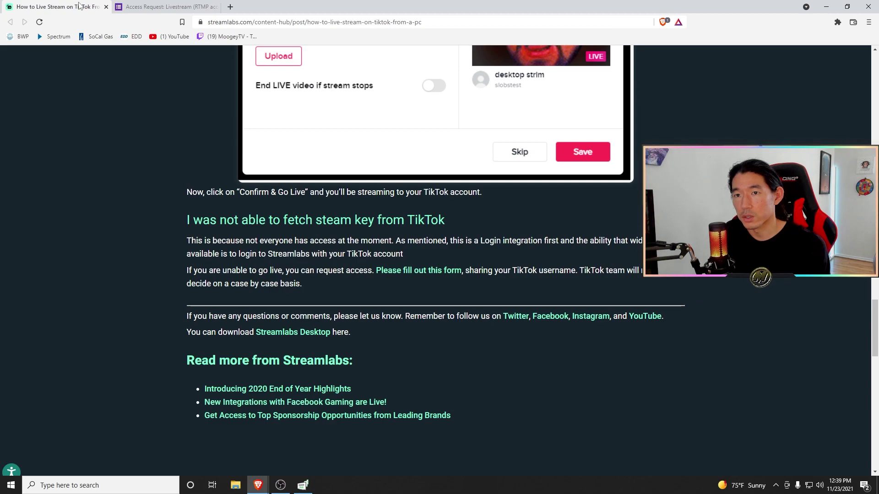